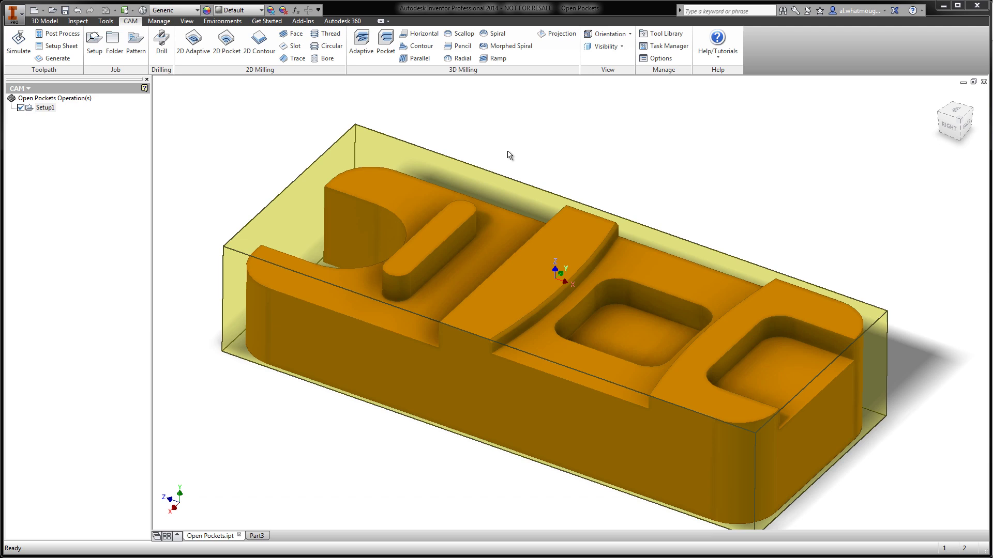
# Step: Start a 2D Adaptive with the #1 Ø3/8" flat end mill and pick the square pocket floor
pyautogui.click(182, 51)
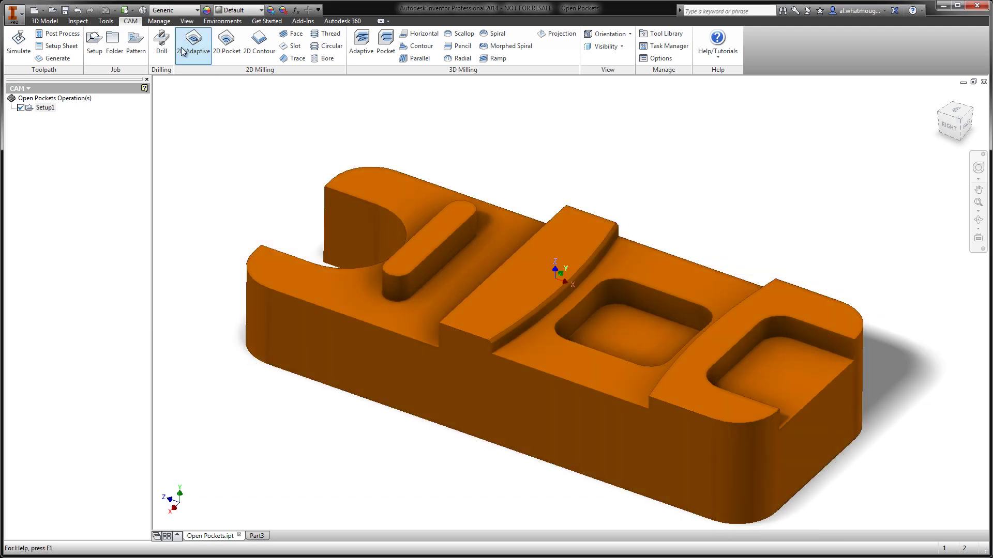
pyautogui.click(76, 144)
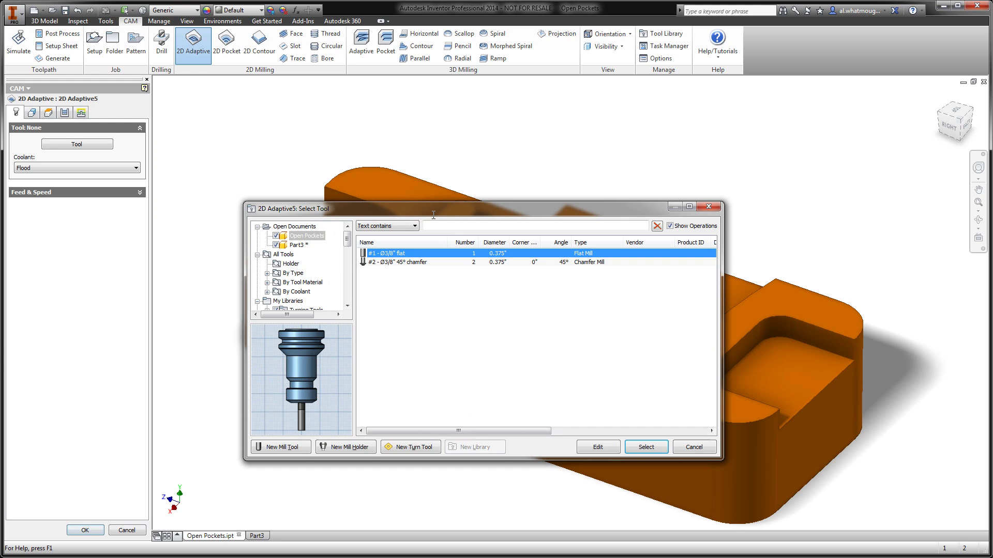
pyautogui.click(641, 447)
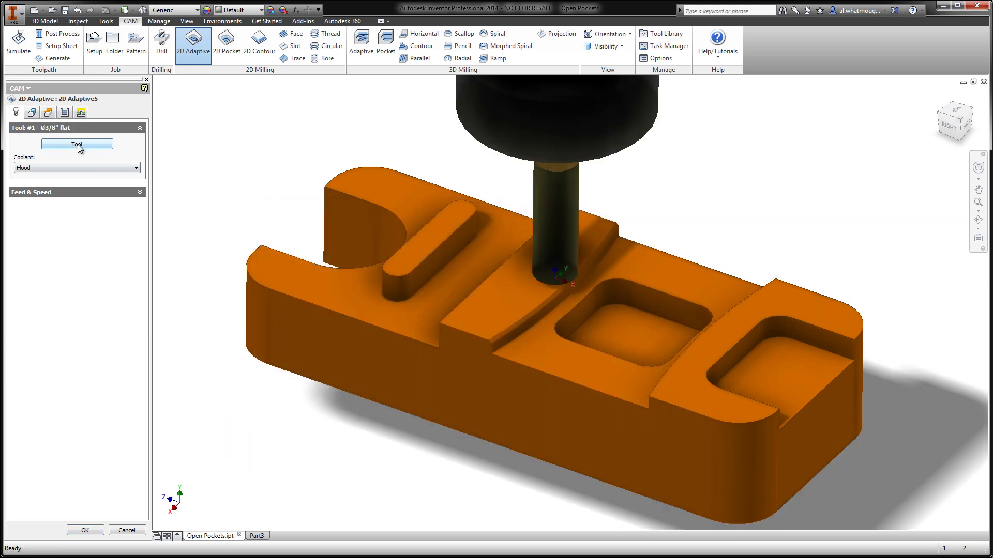
pyautogui.click(34, 117)
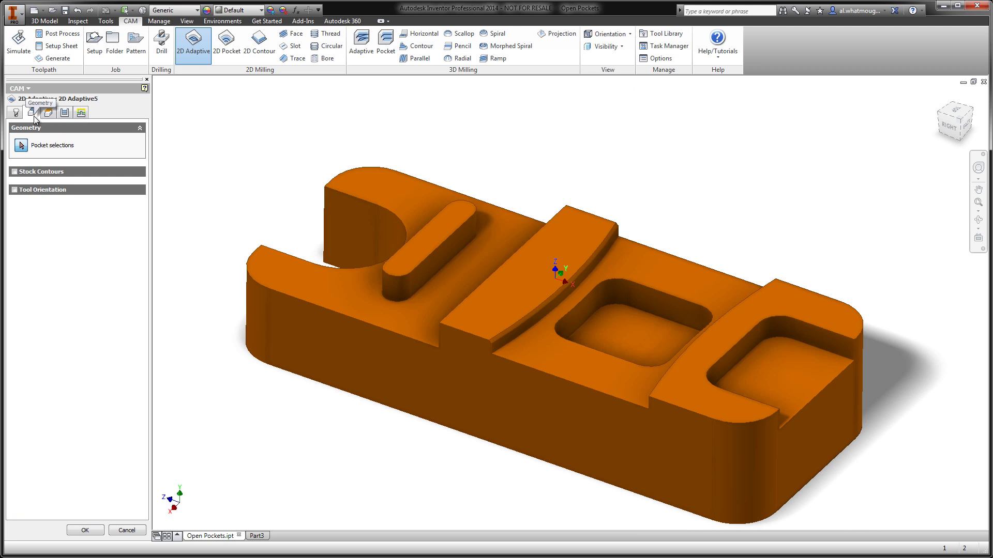
pyautogui.click(637, 329)
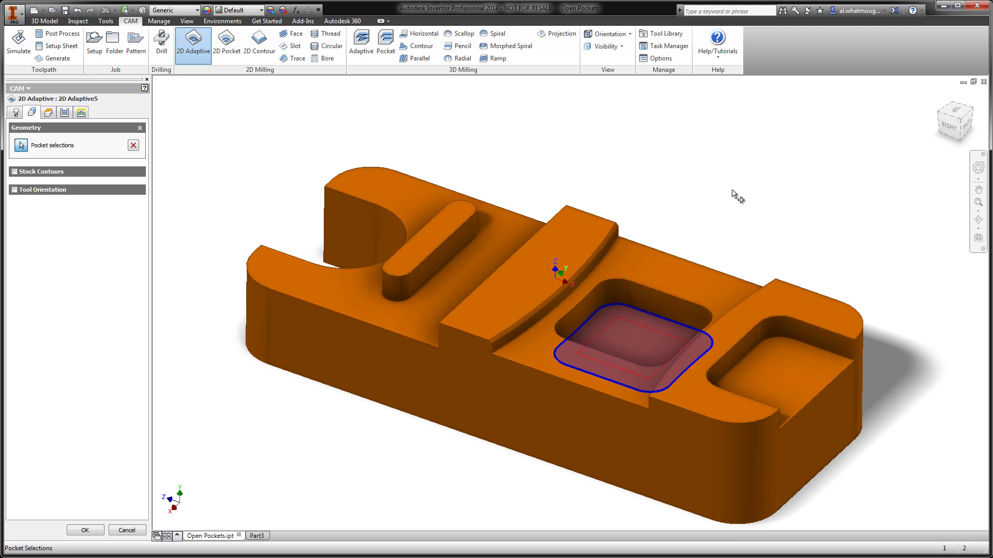
# Step: Add the outer bottom outline, right pocket, middle area, upper-left area and slot, then accept with OK
pyautogui.click(549, 464)
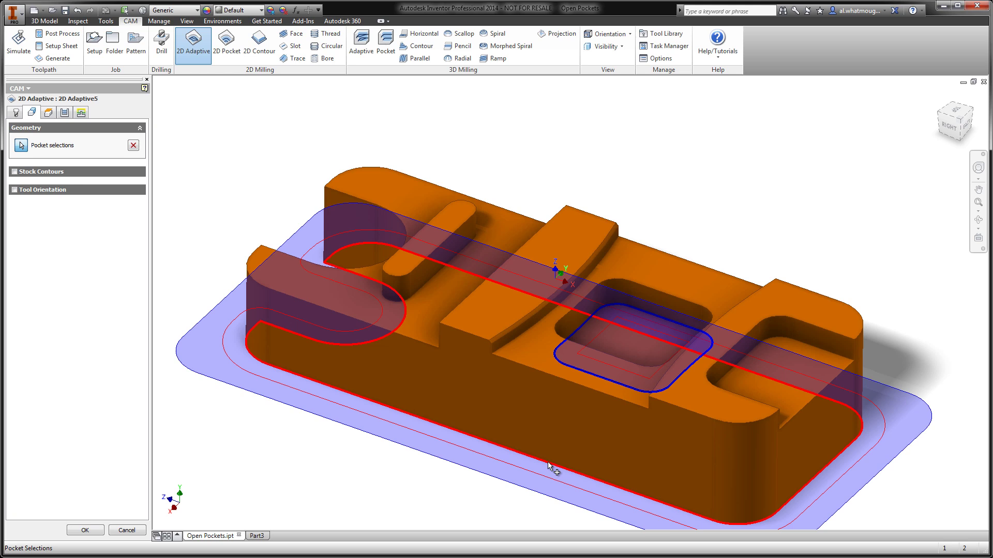
pyautogui.click(549, 466)
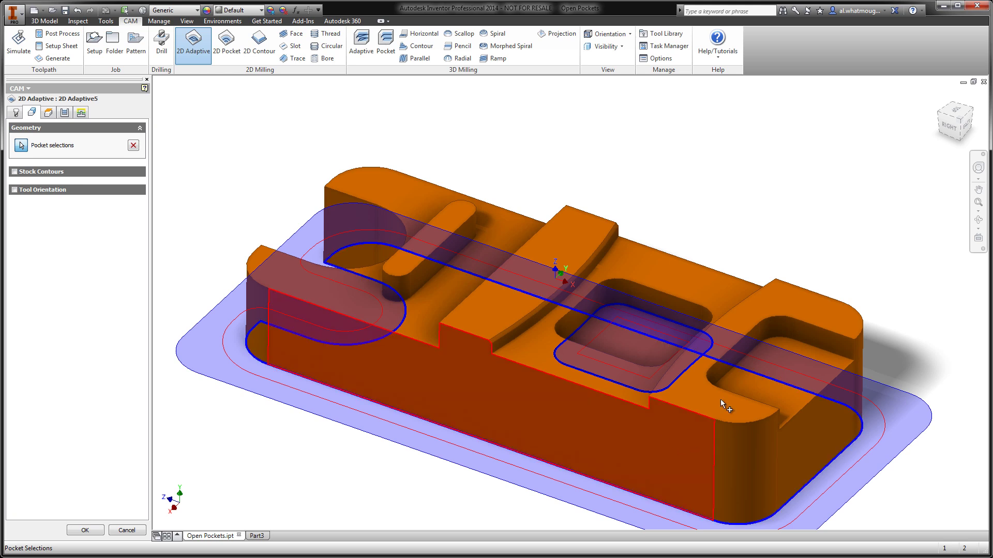
pyautogui.click(799, 362)
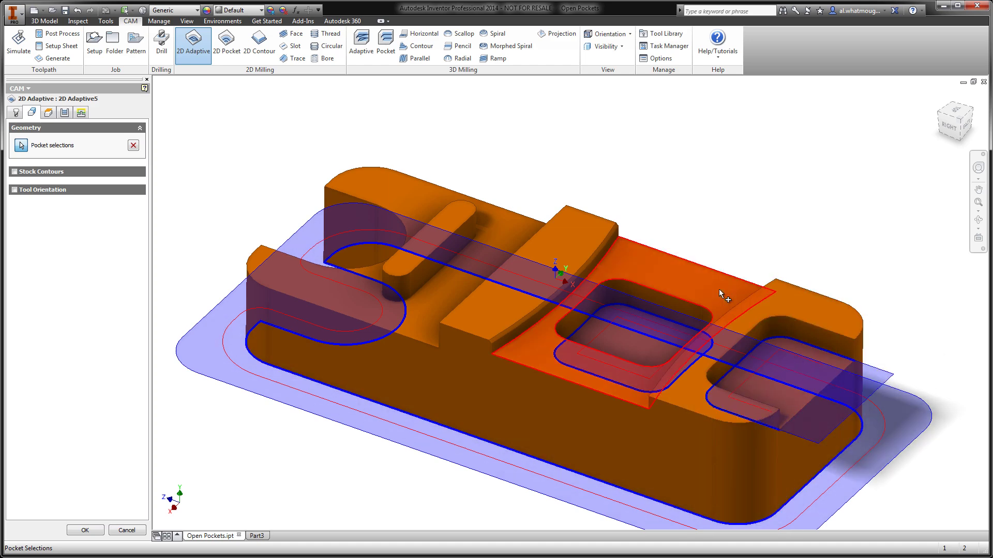
pyautogui.click(703, 286)
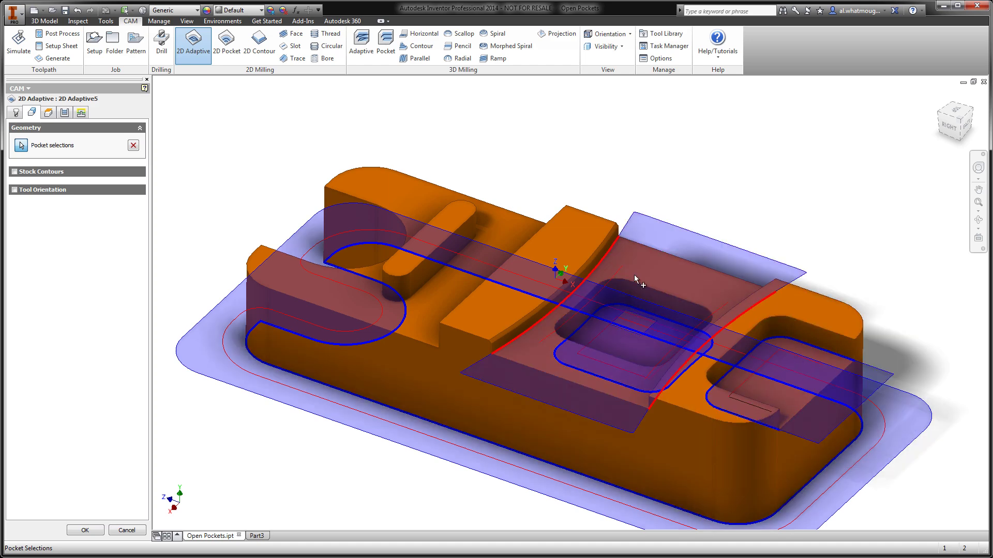
pyautogui.click(492, 231)
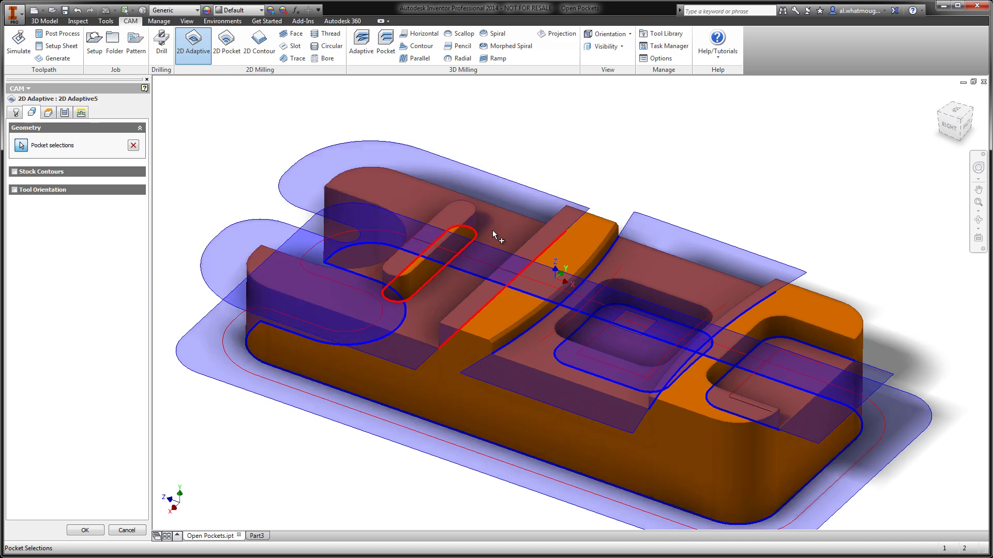
pyautogui.click(492, 229)
pyautogui.rightClick(541, 150)
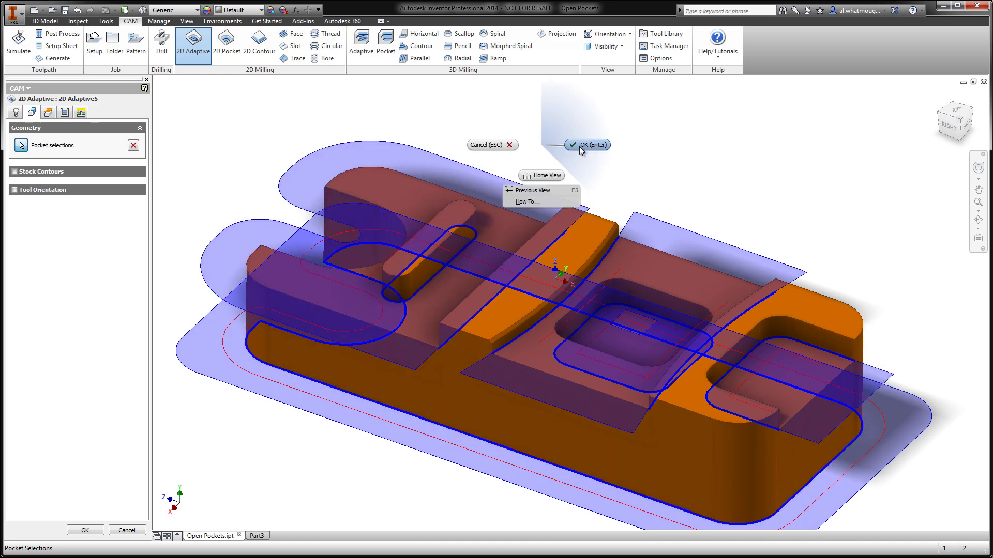
pyautogui.click(581, 146)
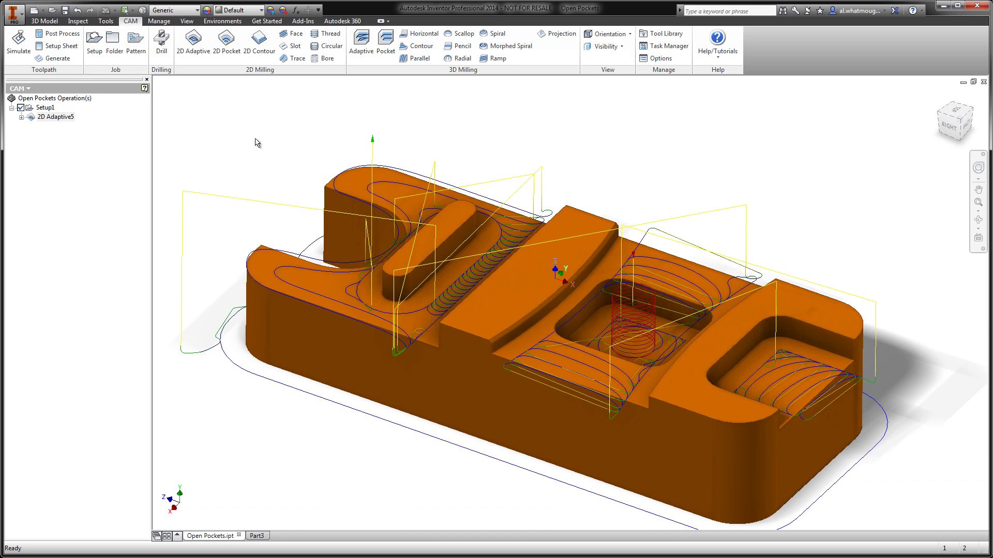
# Step: Bring up Create Derived Operation > 2D Milling for 2D Adaptive5 to reach 2D Pocket
pyautogui.rightClick(52, 118)
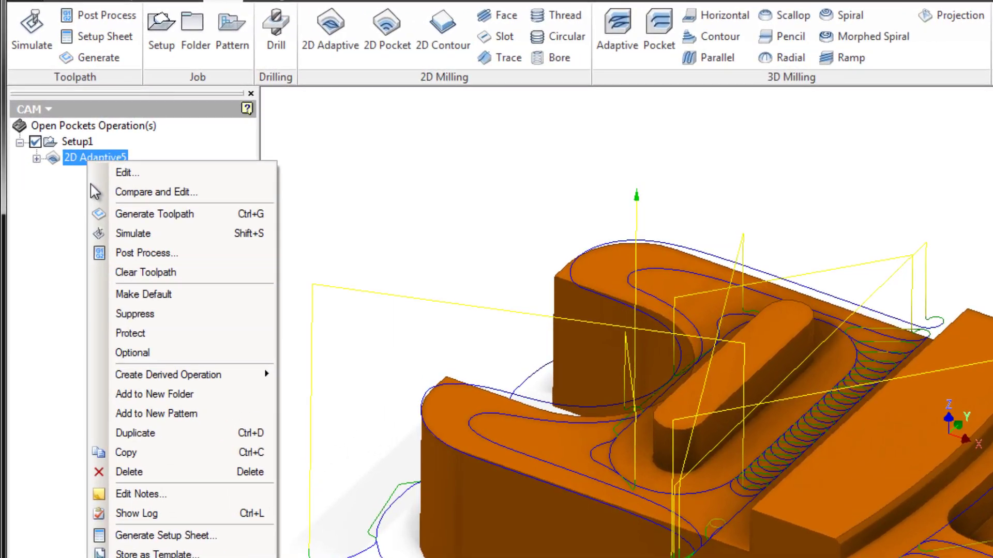
pyautogui.moveTo(217, 334)
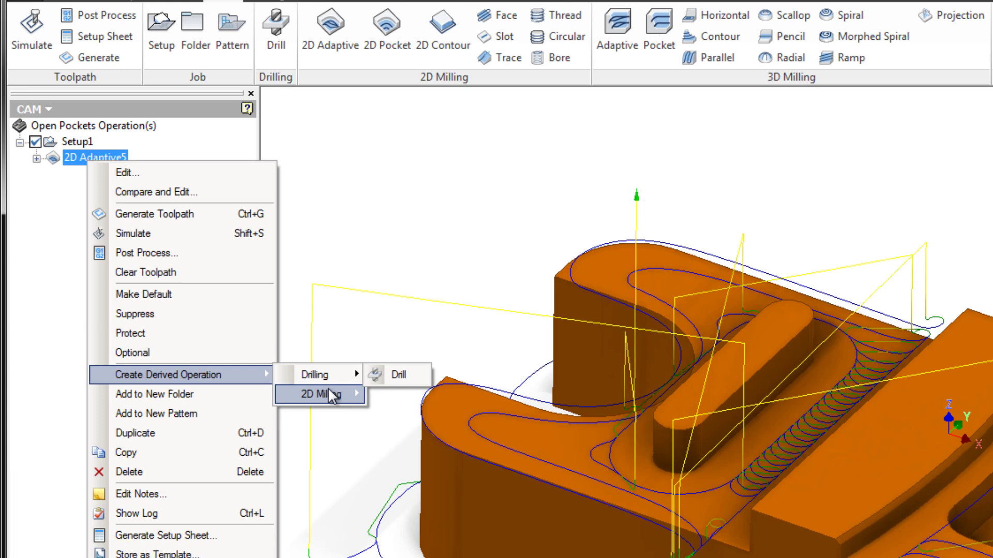
pyautogui.moveTo(329, 389)
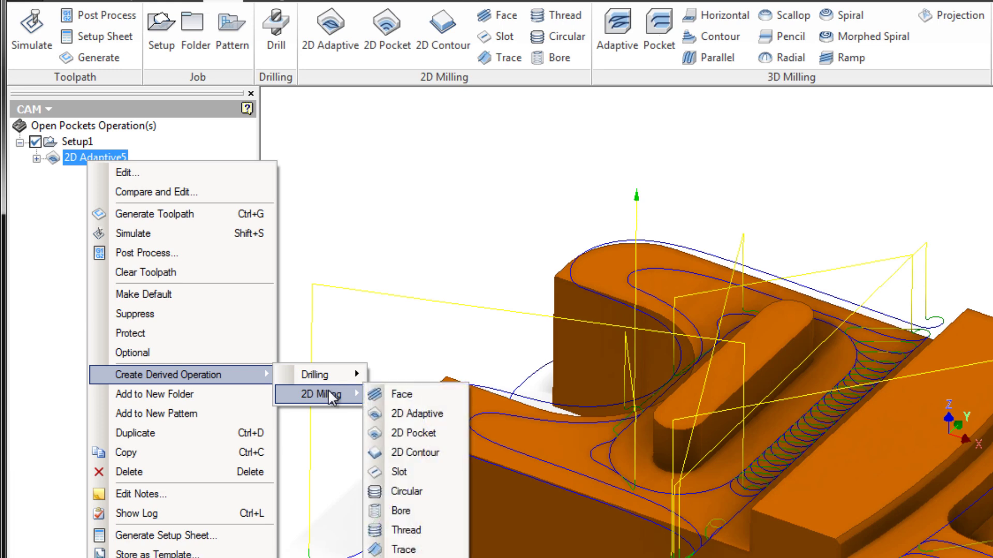
# Step: Create the derived 2D Pocket3, review its inherited pocket geometry, and accept it with OK
pyautogui.click(392, 433)
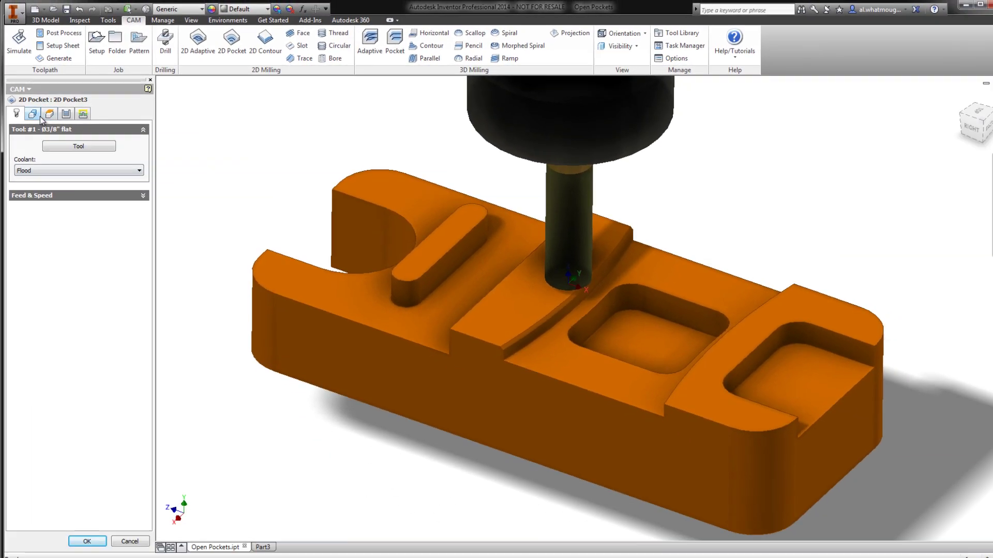
pyautogui.click(55, 151)
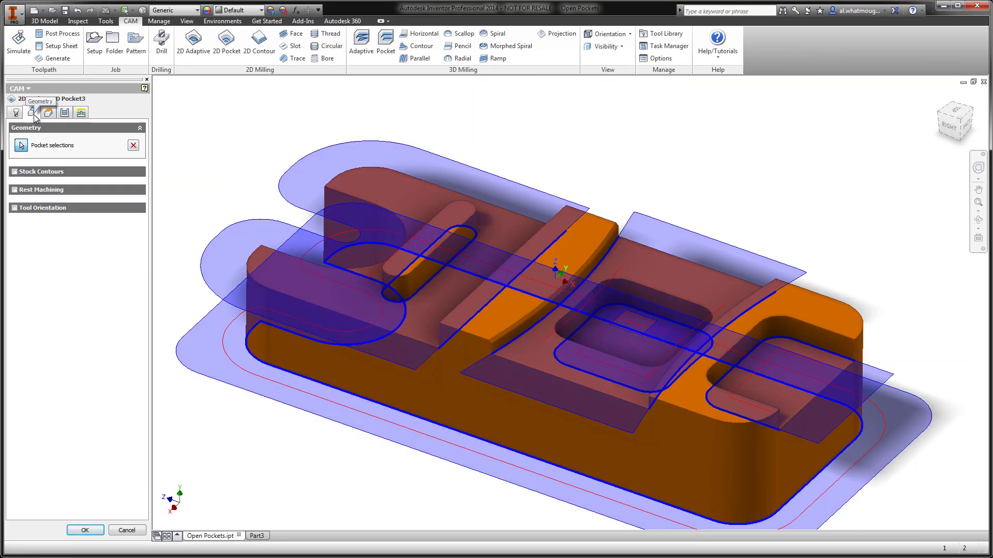
pyautogui.rightClick(239, 131)
pyautogui.click(275, 125)
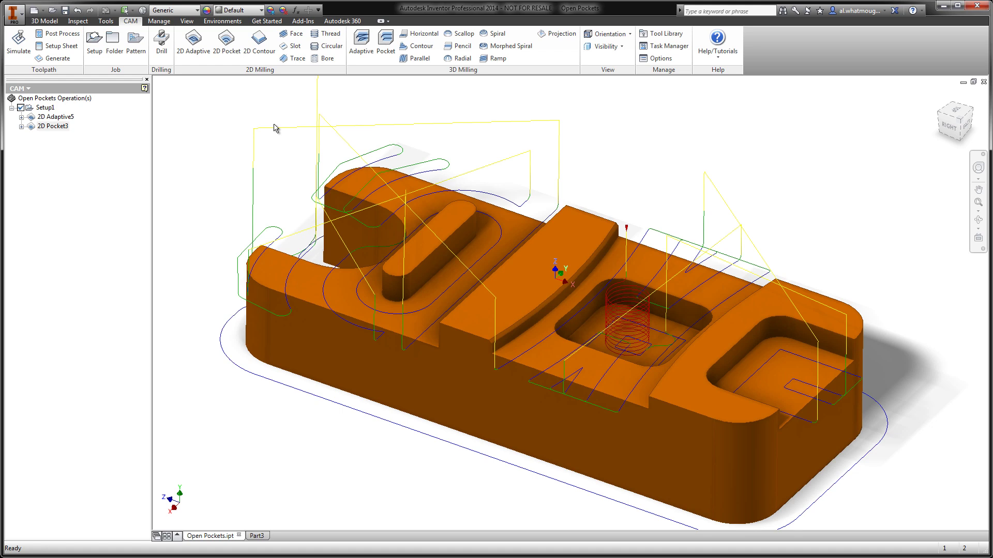
# Step: Start a new 2D Contour and select the block's outer bottom edge chain as its contour
pyautogui.click(260, 45)
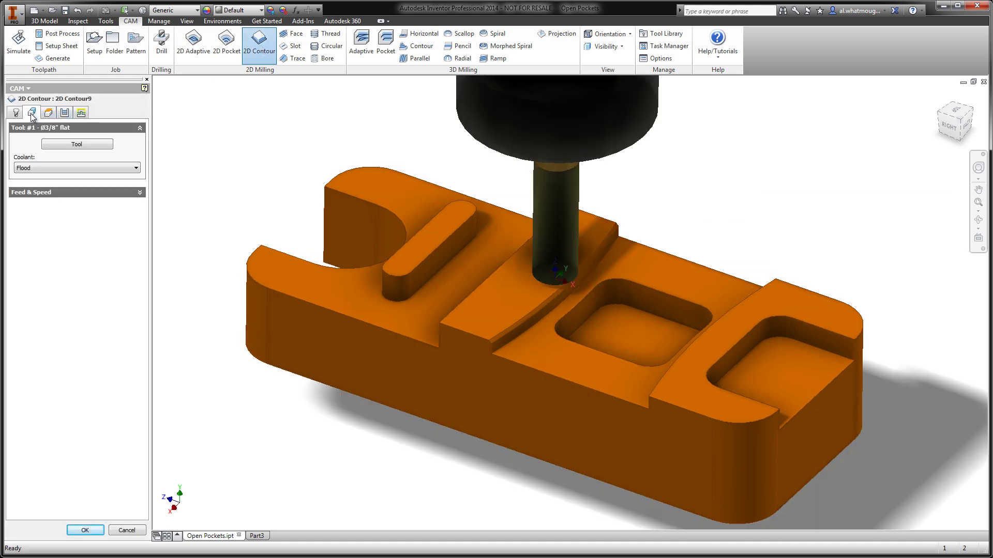
pyautogui.click(32, 112)
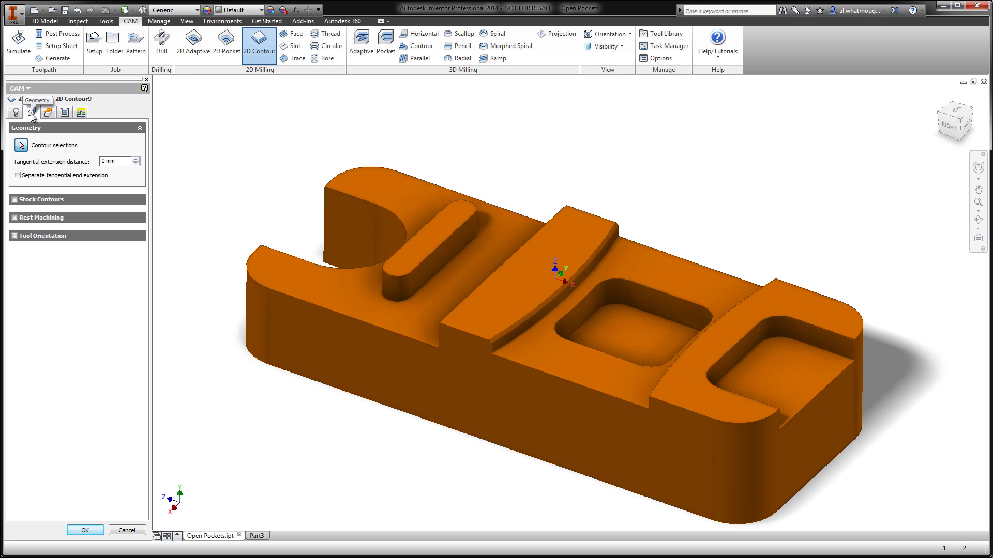
pyautogui.click(634, 494)
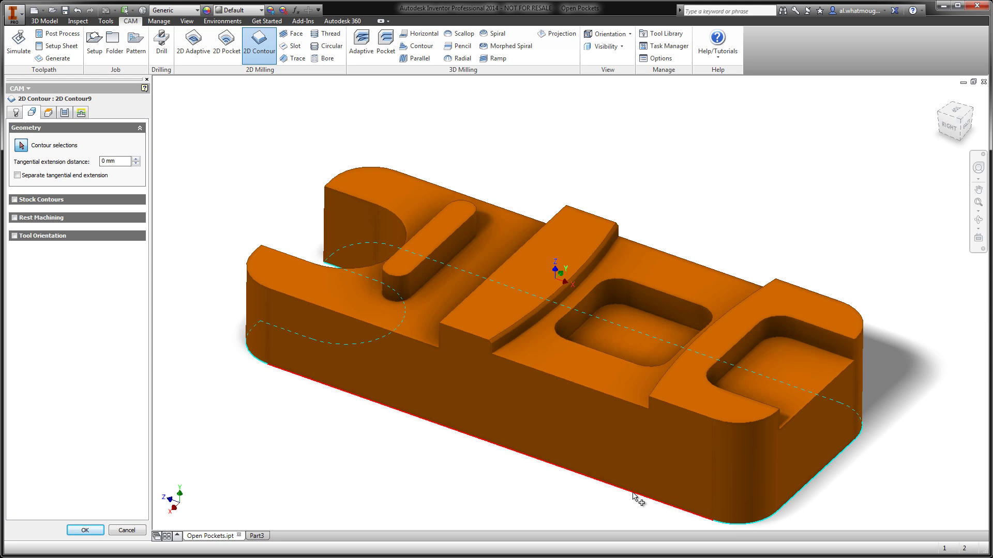
pyautogui.click(633, 494)
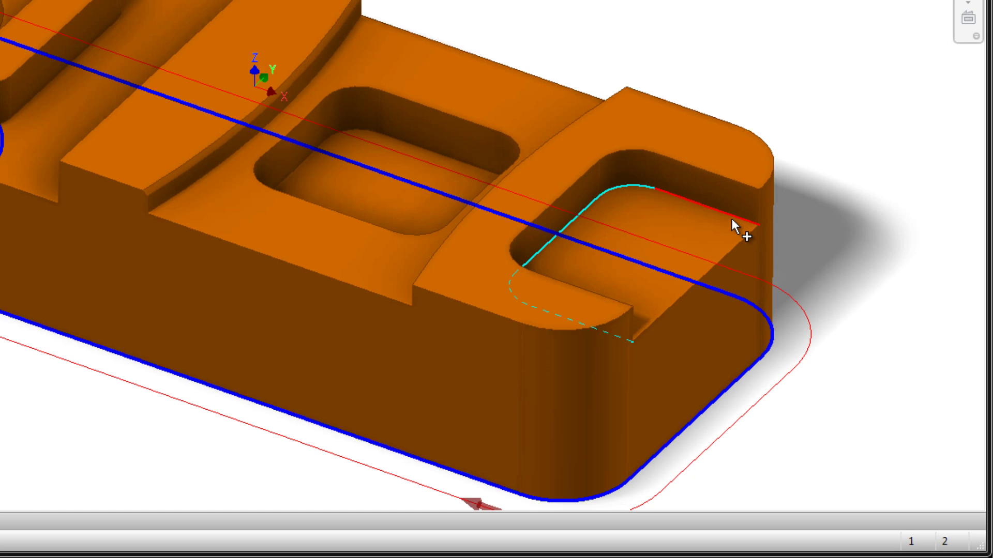
# Step: Add the right pocket edge chain and curved step edge, then accept 2D Contour9 with OK
pyautogui.click(734, 218)
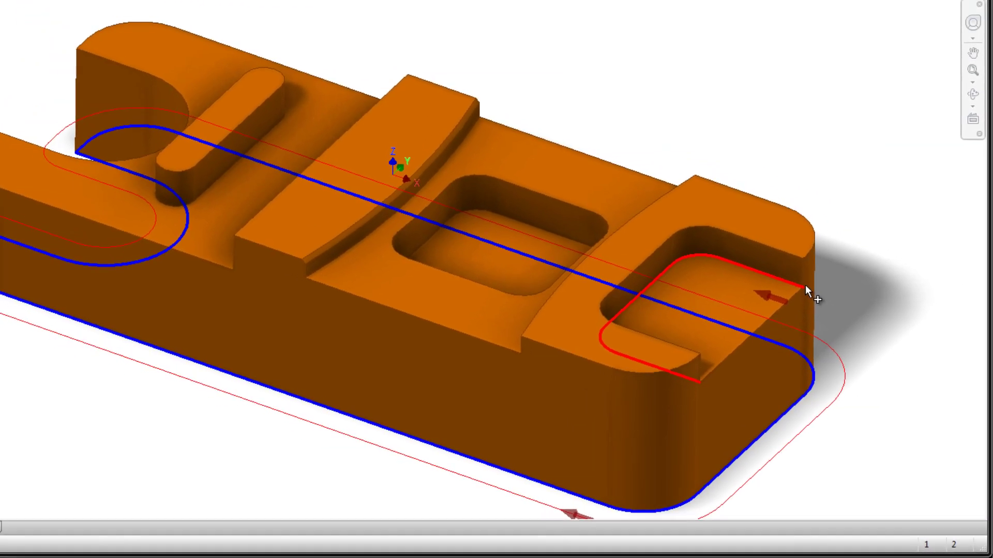
pyautogui.click(329, 261)
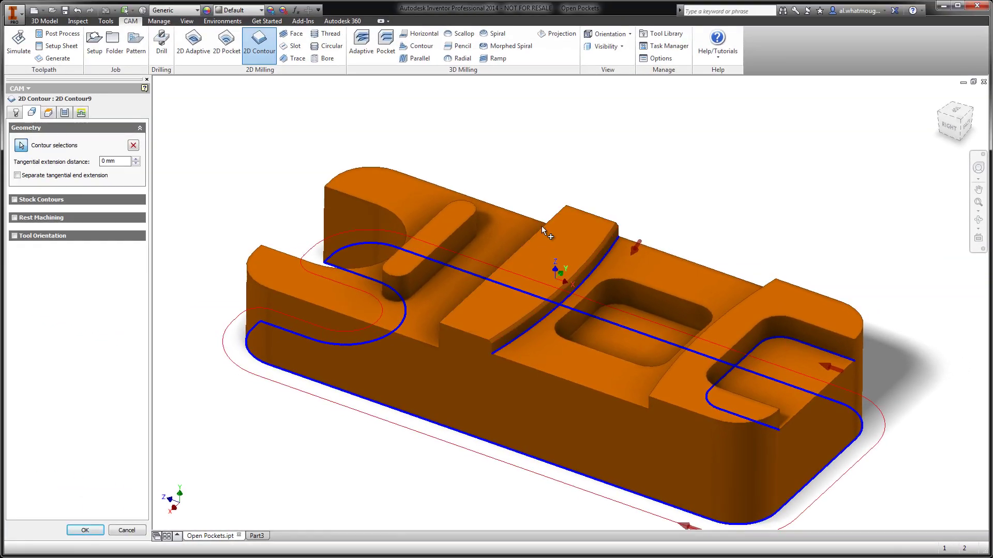
pyautogui.rightClick(572, 167)
pyautogui.click(581, 163)
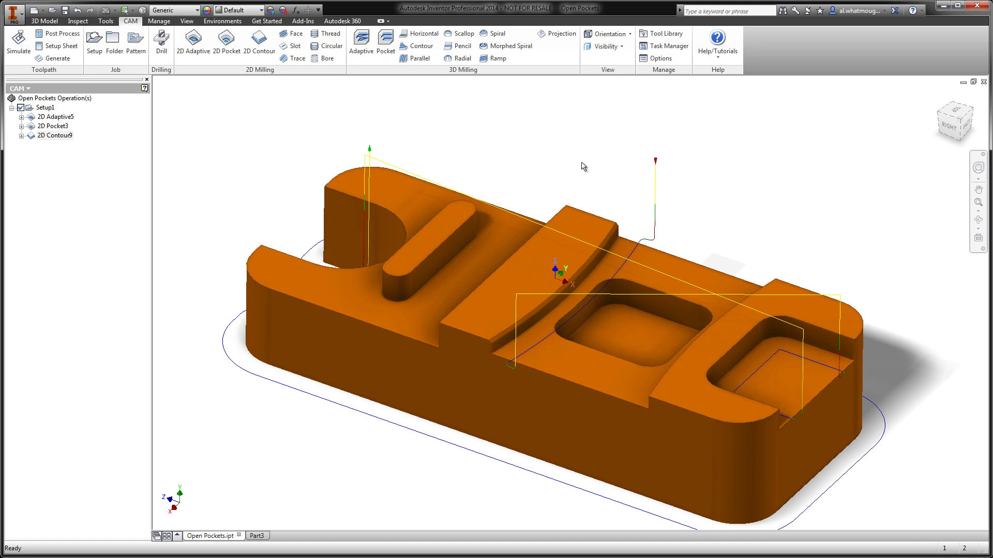
# Step: Start 2D Contour10 using the #2 Ø3/8" 45° chamfer tool
pyautogui.click(257, 54)
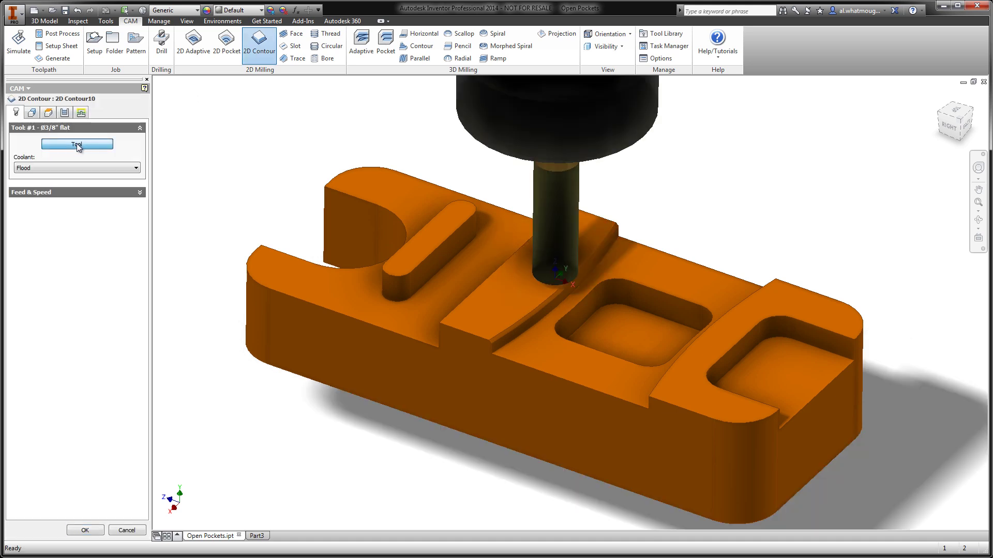
pyautogui.click(76, 144)
pyautogui.click(423, 299)
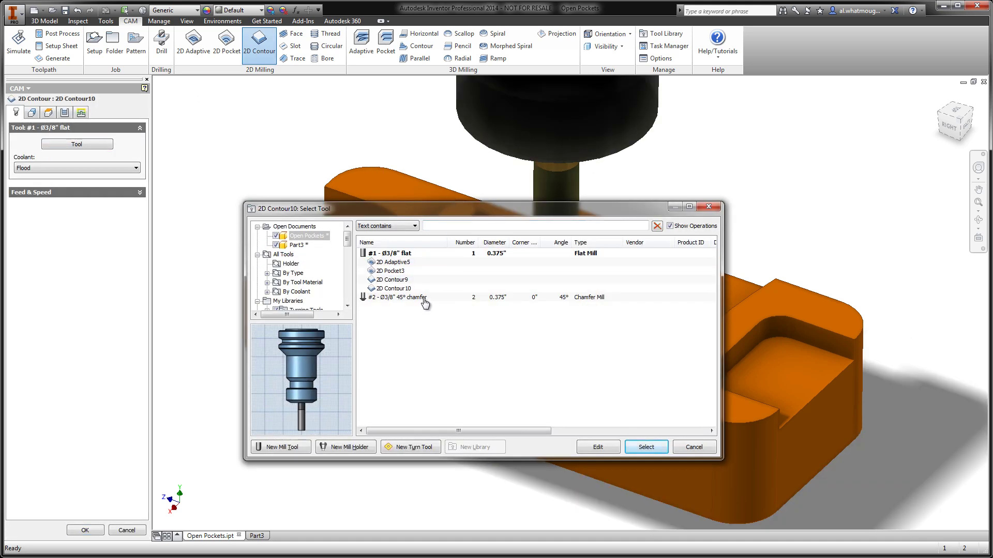
pyautogui.click(629, 448)
# Step: Pick the raised curved block's top edge as the chamfer contour geometry
pyautogui.click(31, 113)
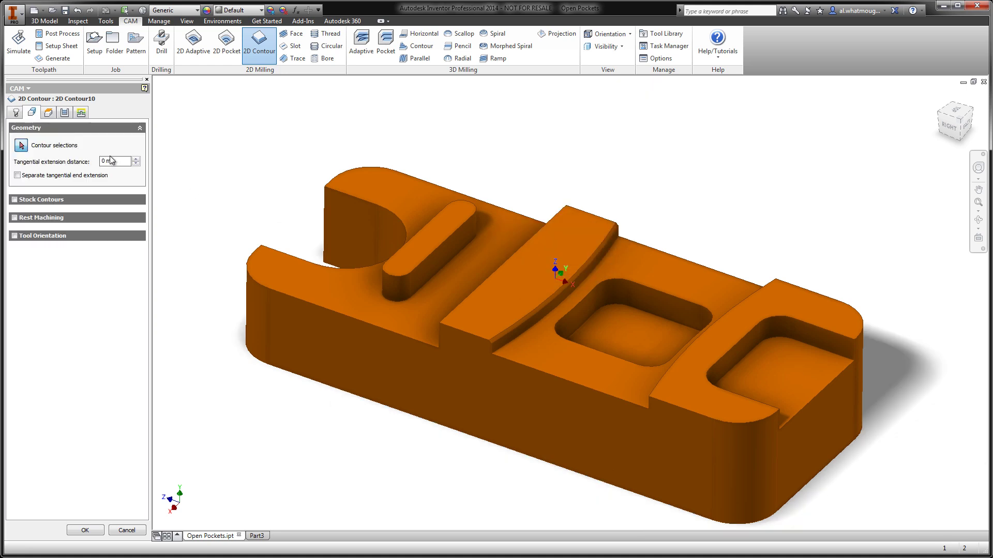
pyautogui.click(519, 326)
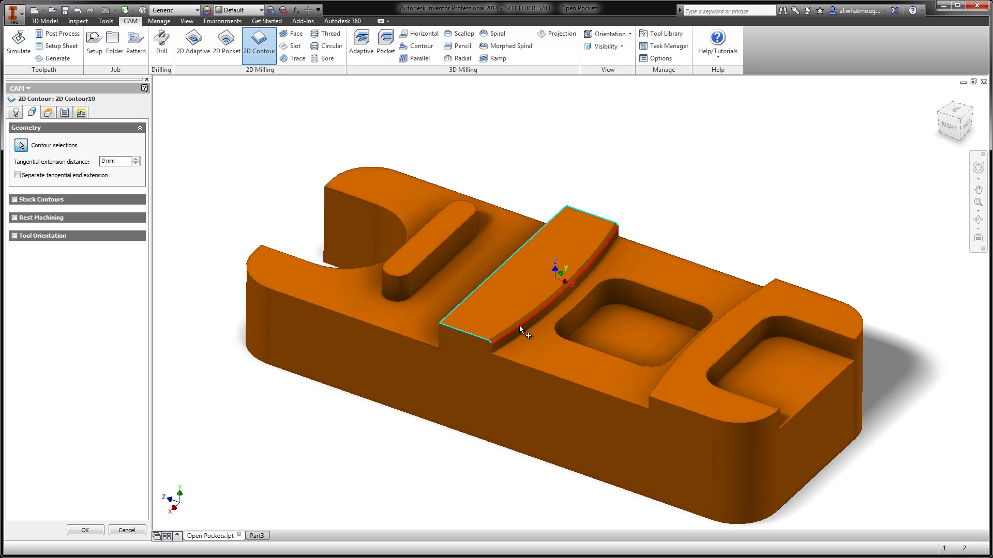
pyautogui.scroll(-6, 519, 325)
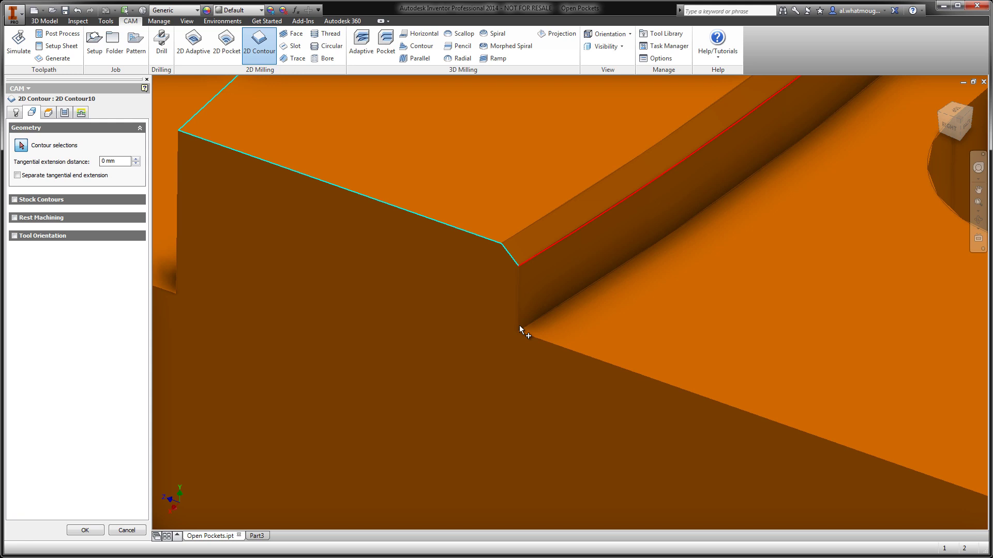
pyautogui.scroll(5, 520, 329)
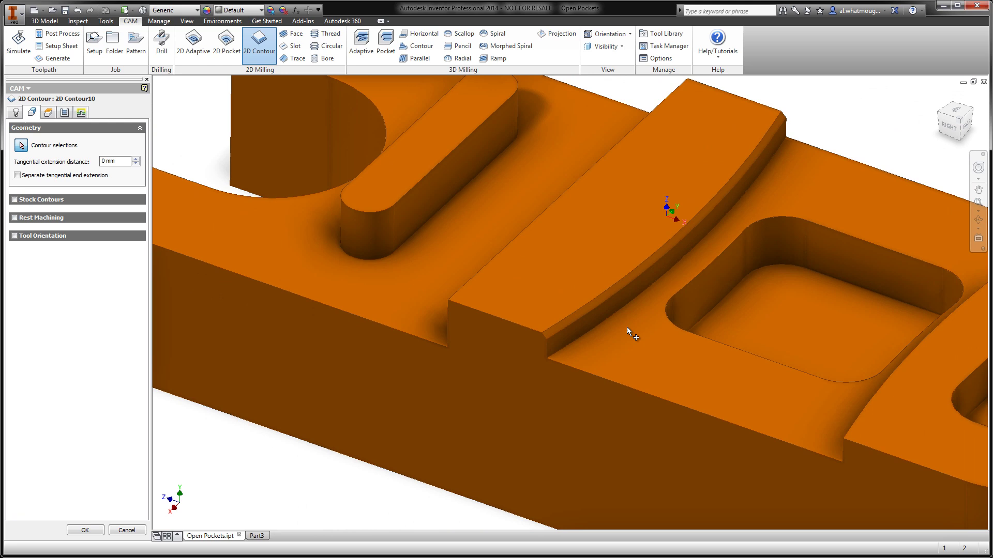
# Step: Edit the top-edge chain into an open contour along only the curved edge and accept it
pyautogui.click(609, 299)
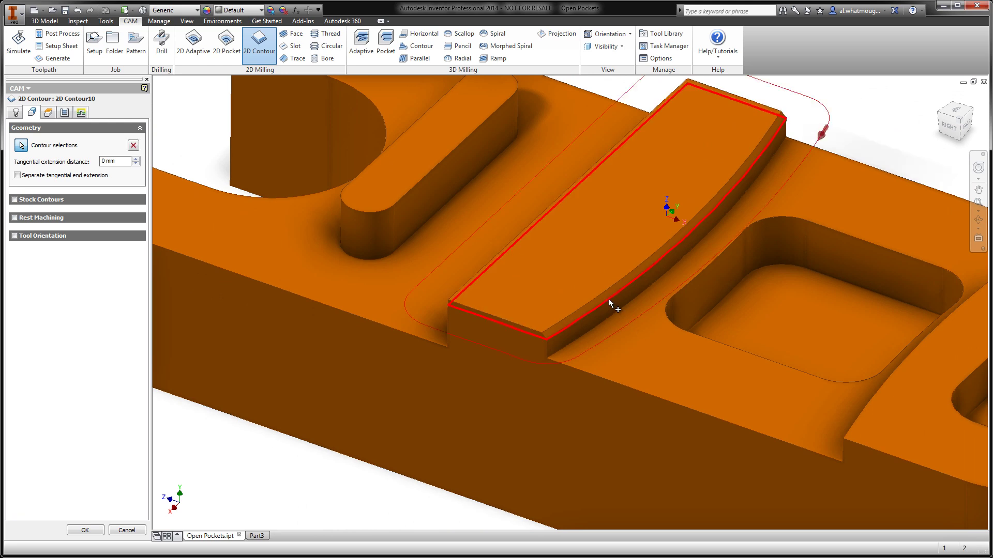
pyautogui.click(573, 323)
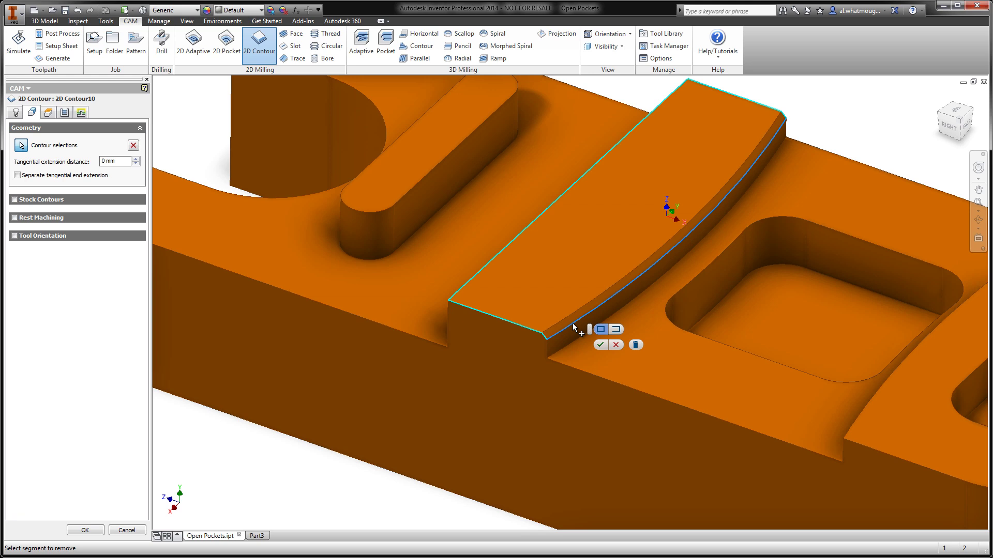
pyautogui.click(572, 368)
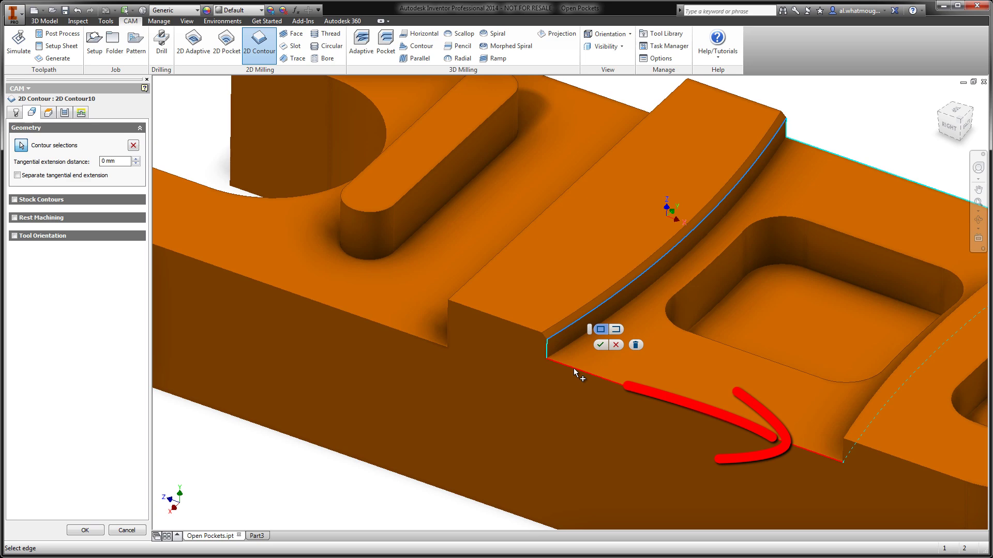
pyautogui.click(587, 370)
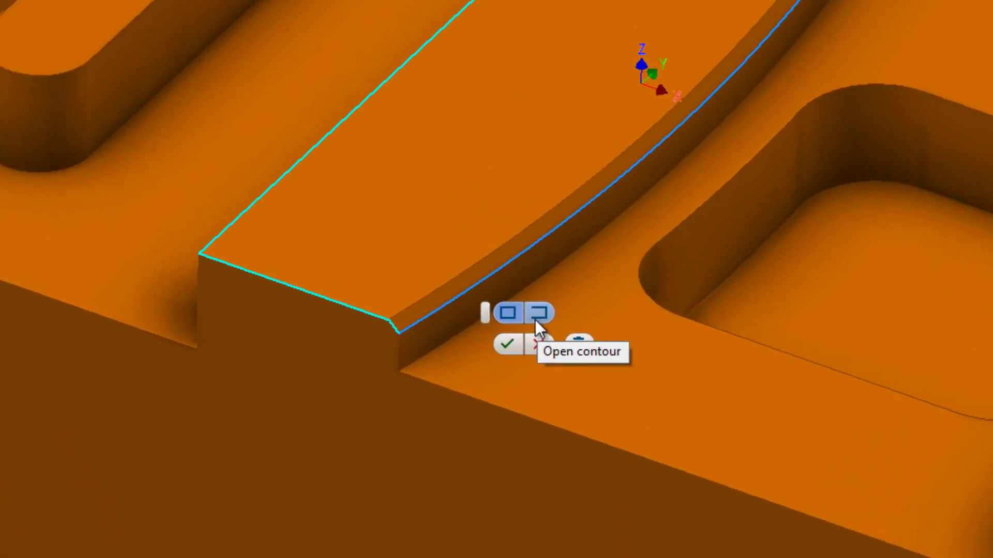
pyautogui.click(616, 331)
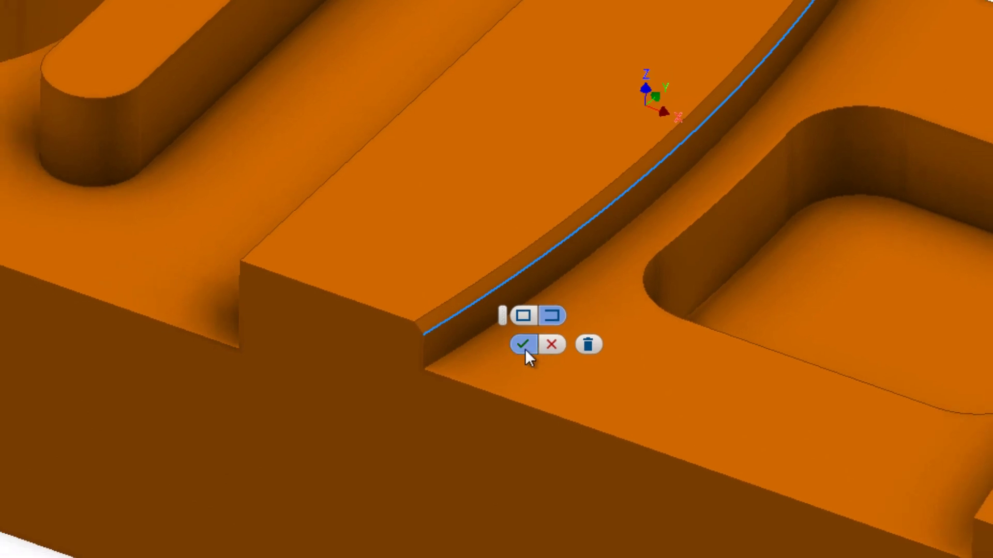
pyautogui.click(508, 346)
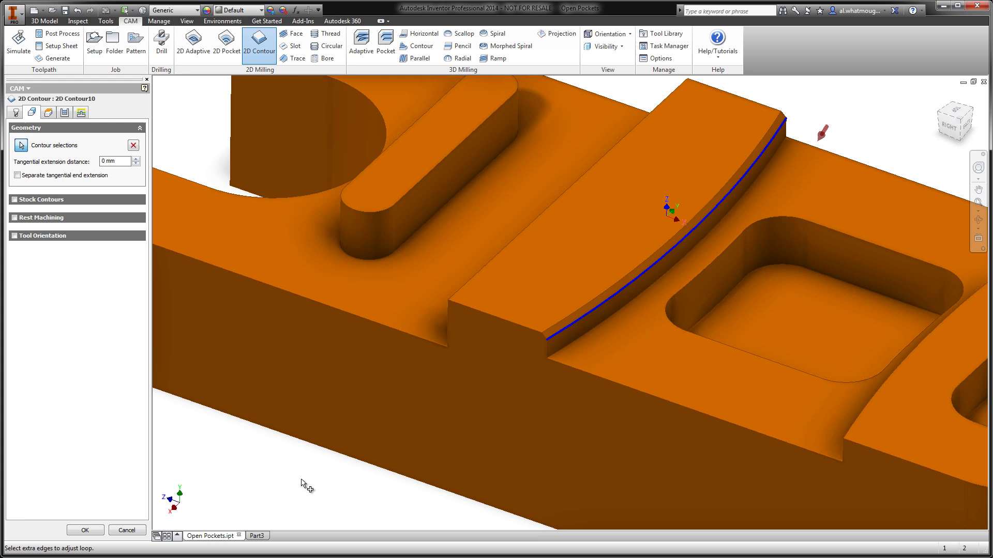
pyautogui.rightClick(302, 483)
# Step: Finish 2D Contour10 with OK and zoom out to view the whole block's toolpaths
pyautogui.click(364, 477)
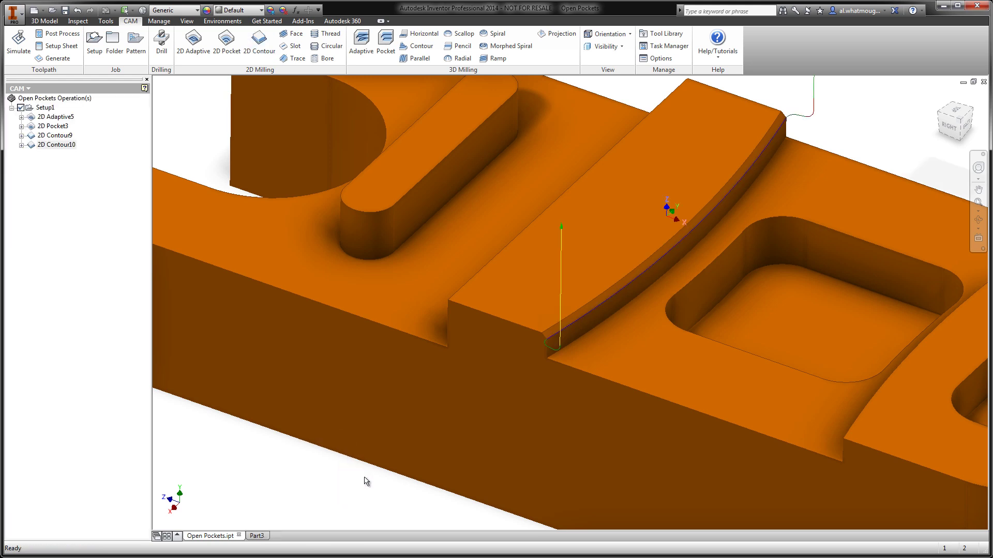
pyautogui.scroll(-4, 366, 481)
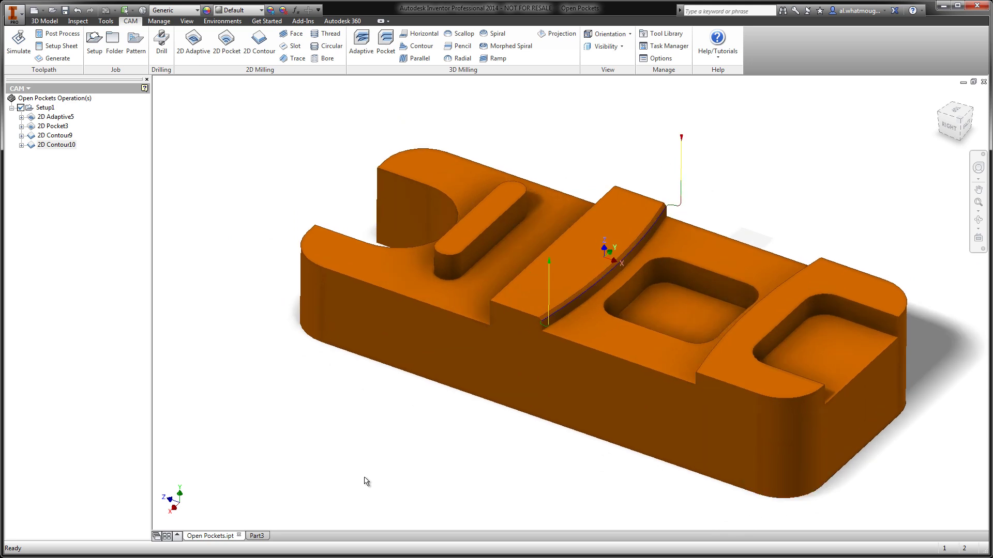